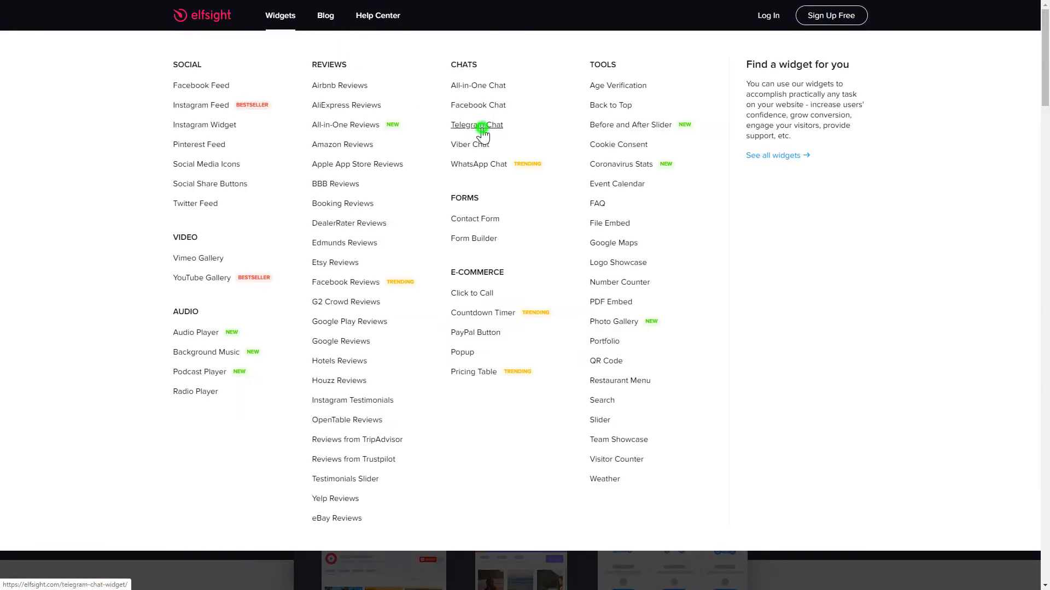
Create a Telegram Chat widget from the General template after previewing Support and Sale
left_click(477, 125)
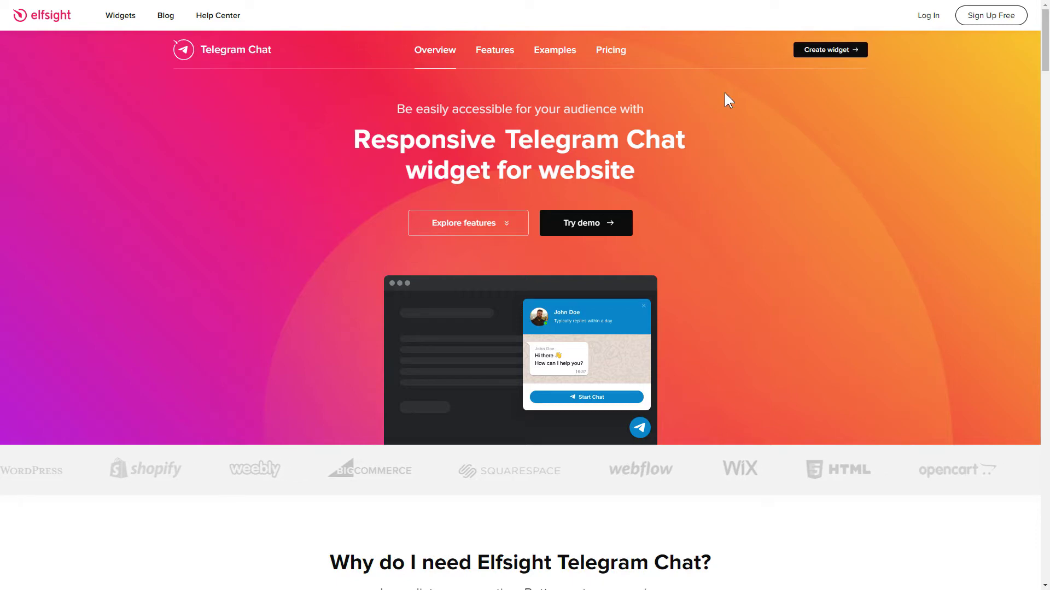
left_click(830, 49)
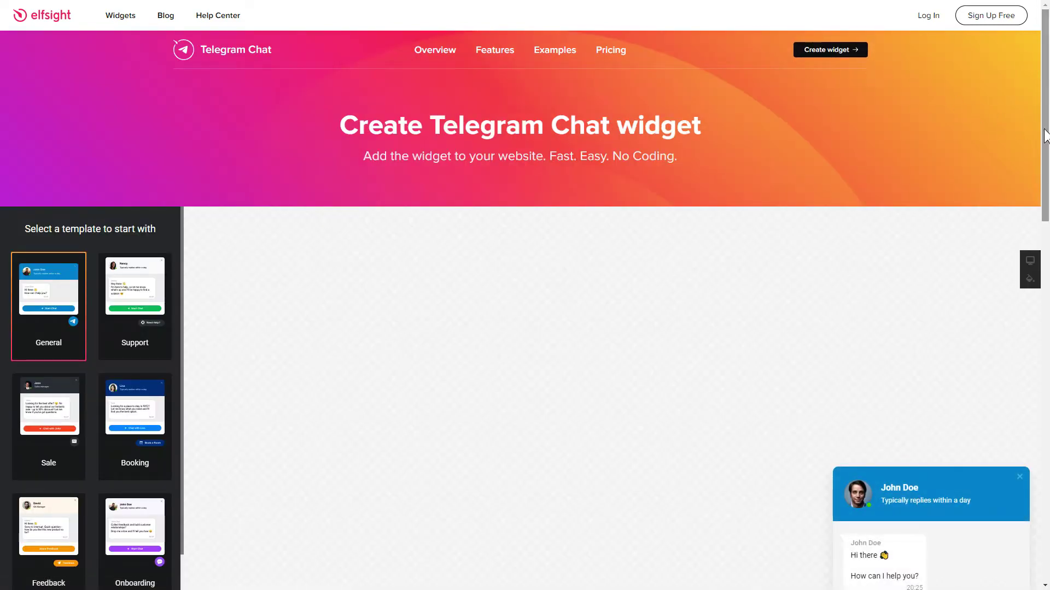
left_click_drag(1043, 136, 1038, 190)
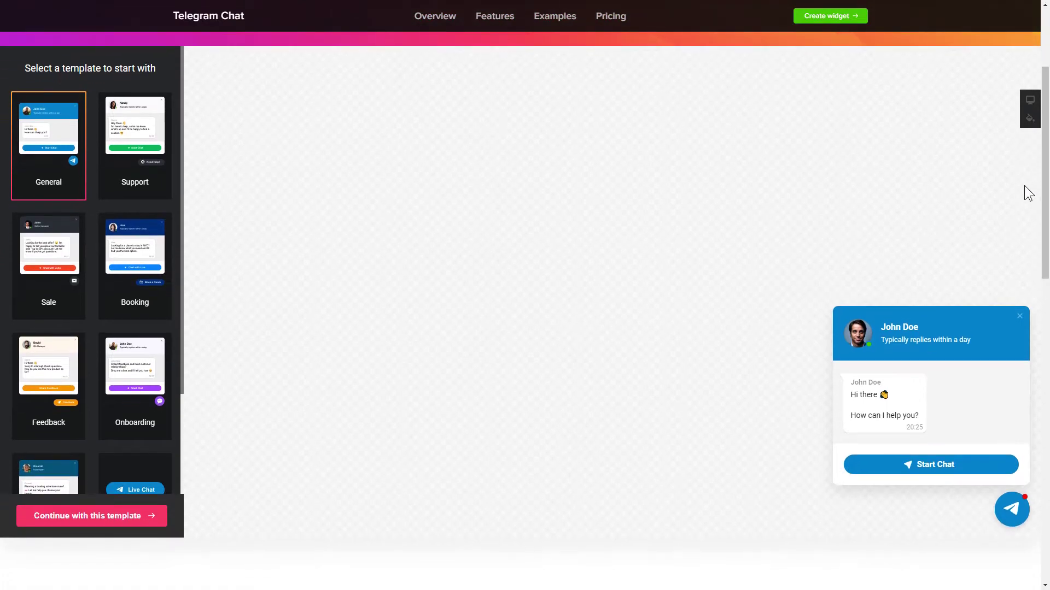
left_click(135, 185)
left_click(50, 291)
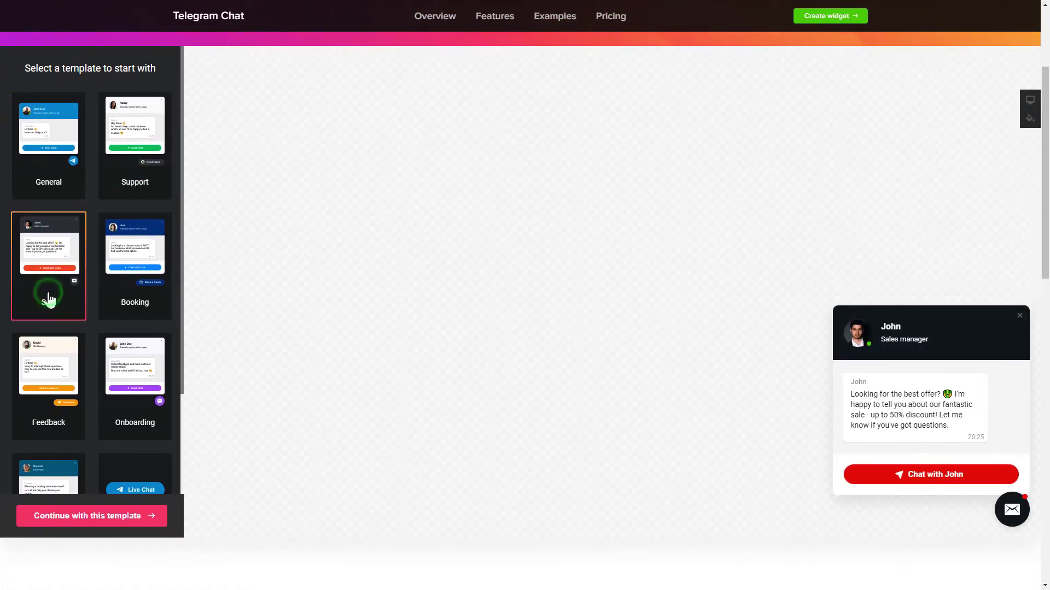
left_click(50, 182)
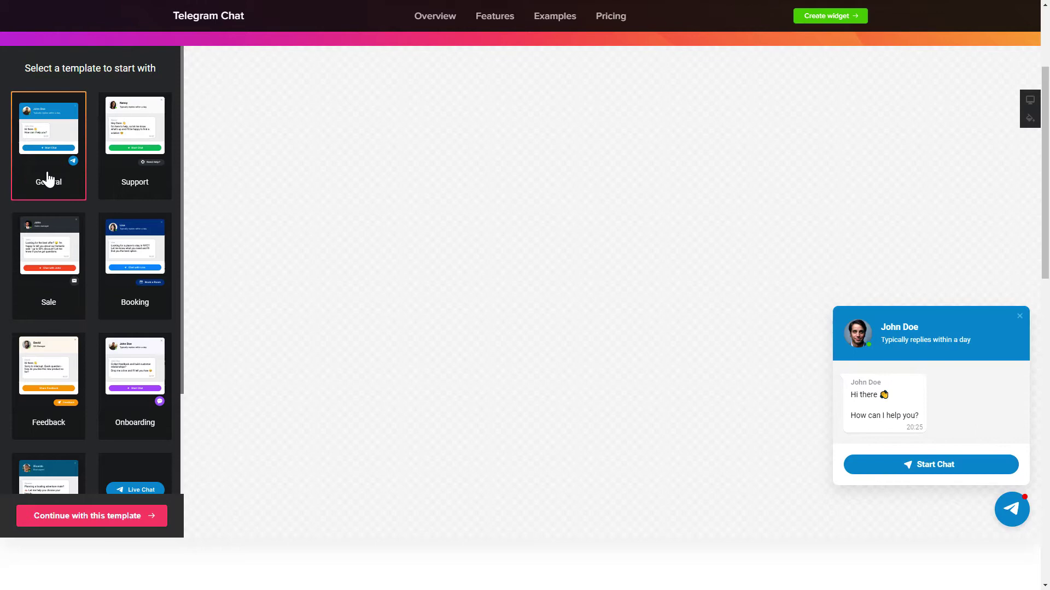
left_click(90, 516)
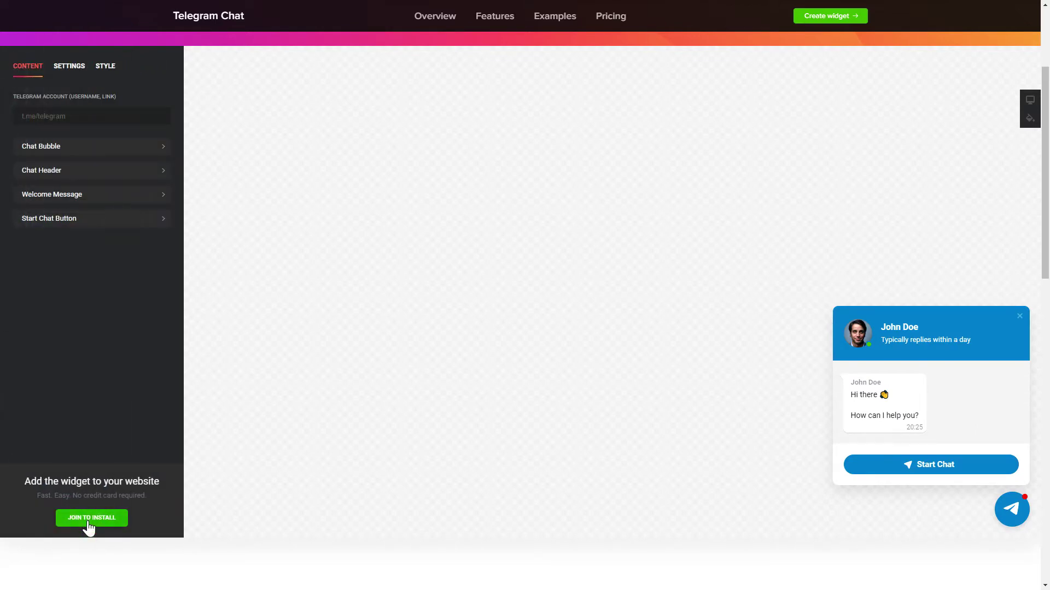
Enter 'elfsight' as the Telegram account, then browse Chat Header, Settings and Style options
left_click(121, 116)
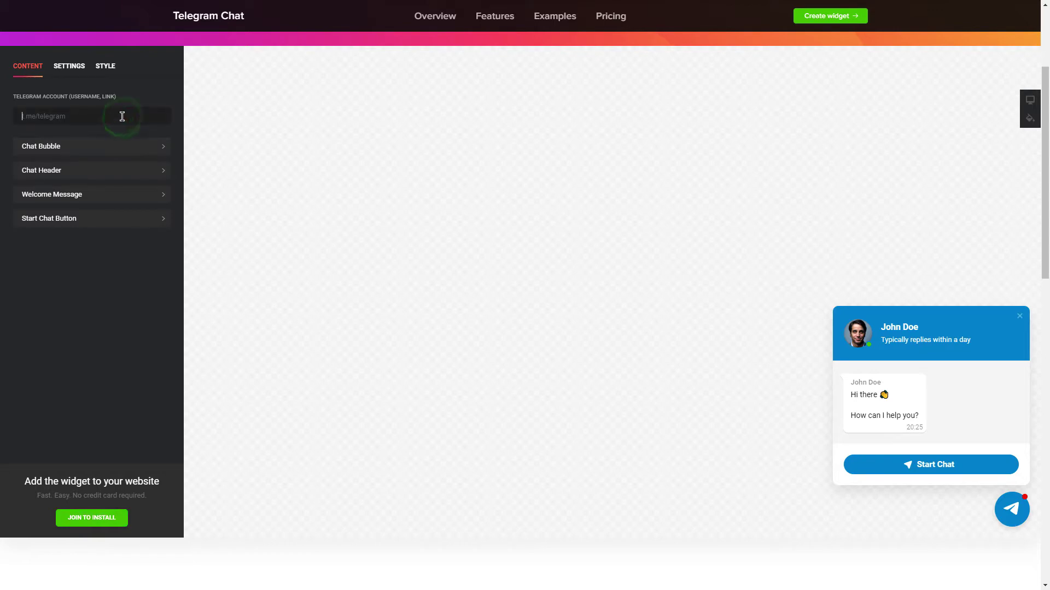
type("elfsight")
left_click(121, 172)
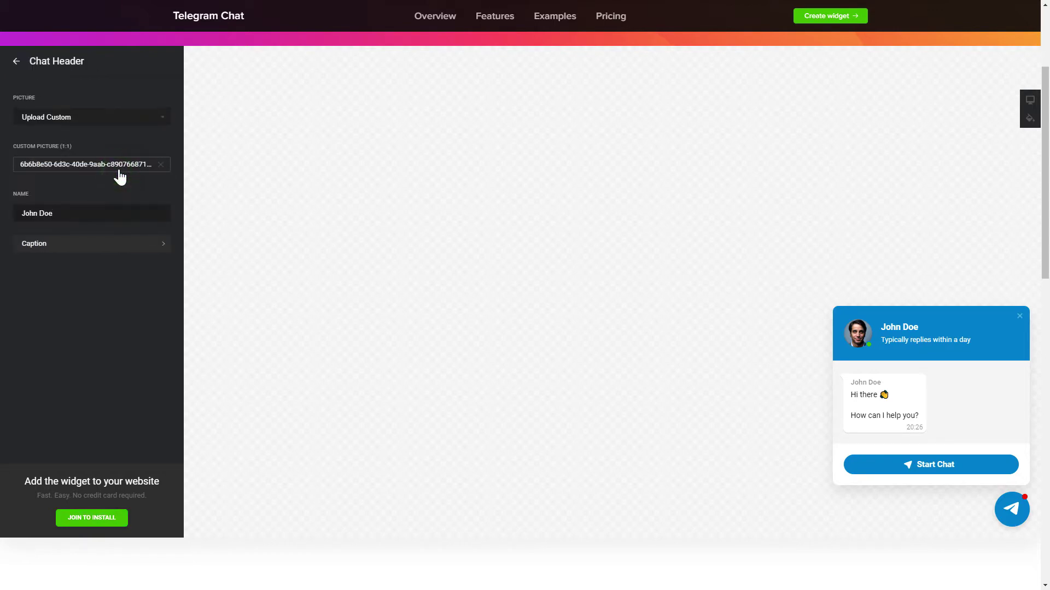
left_click(17, 61)
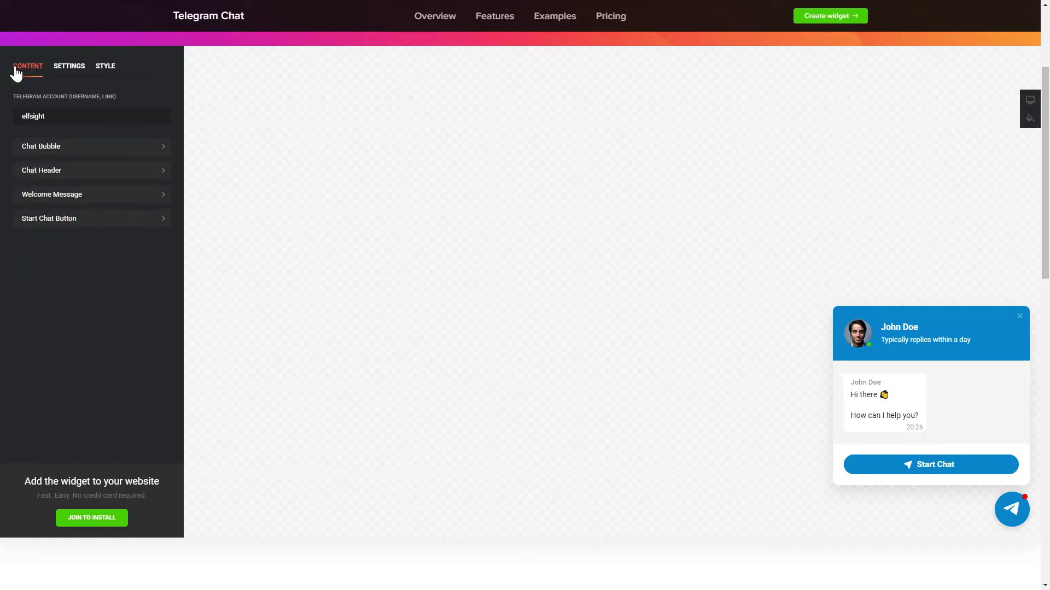
left_click(69, 66)
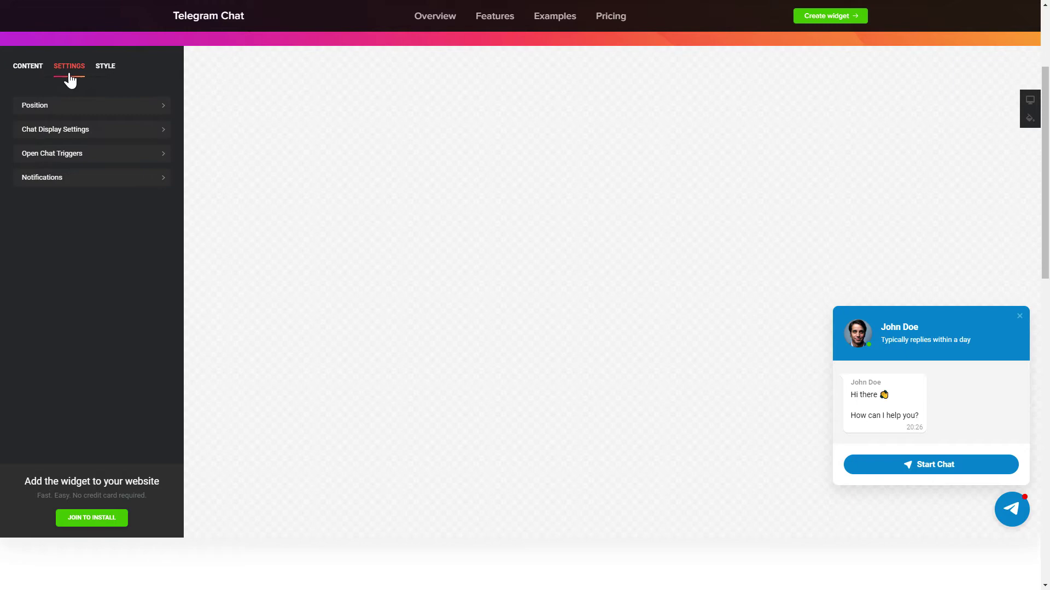
left_click(105, 66)
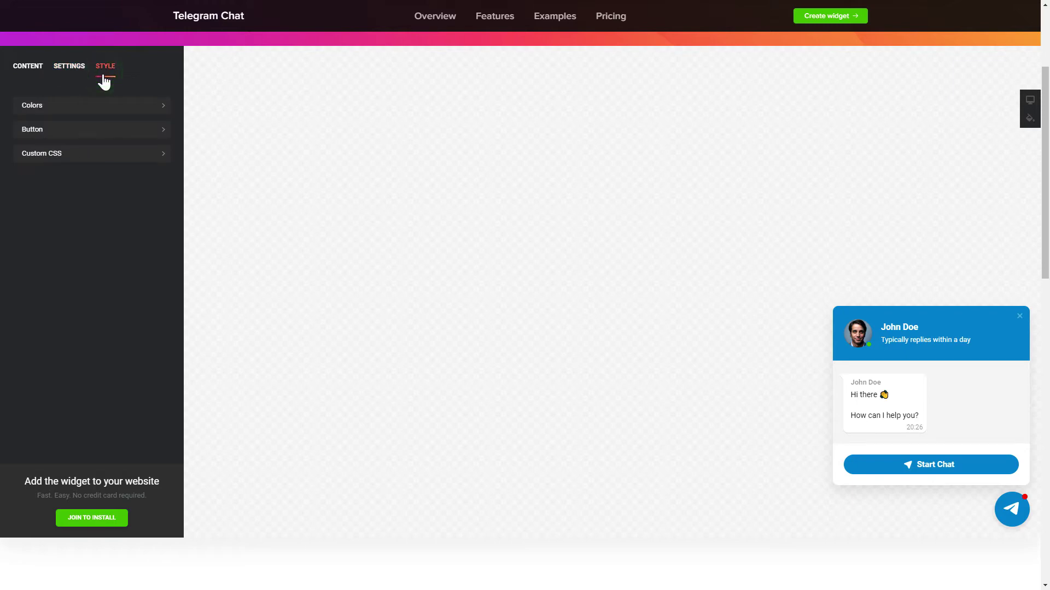
left_click(28, 66)
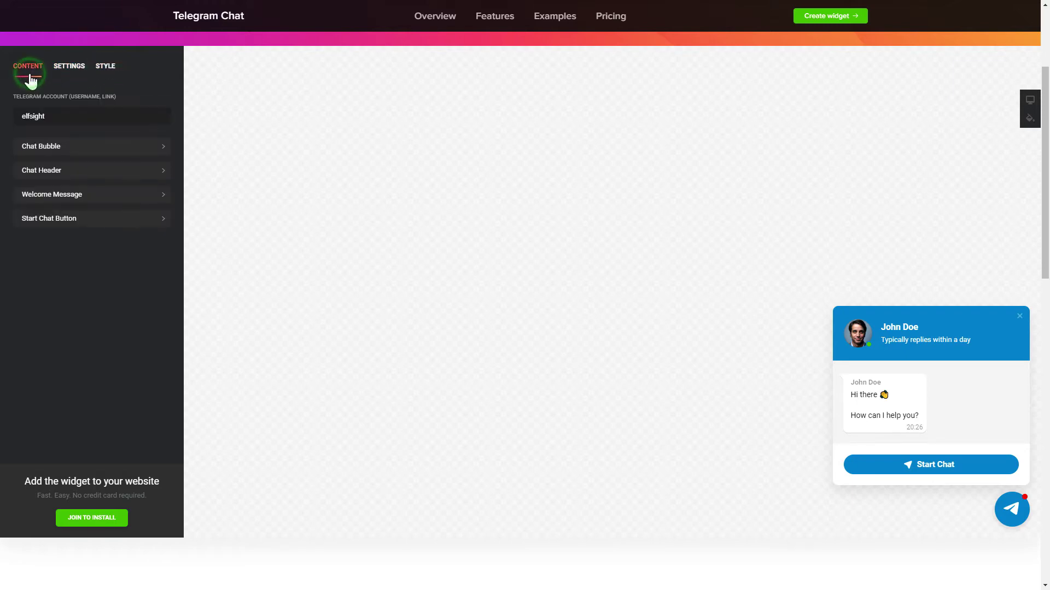
Sign up for an Elfsight account with email and password via Join to Install
left_click(91, 517)
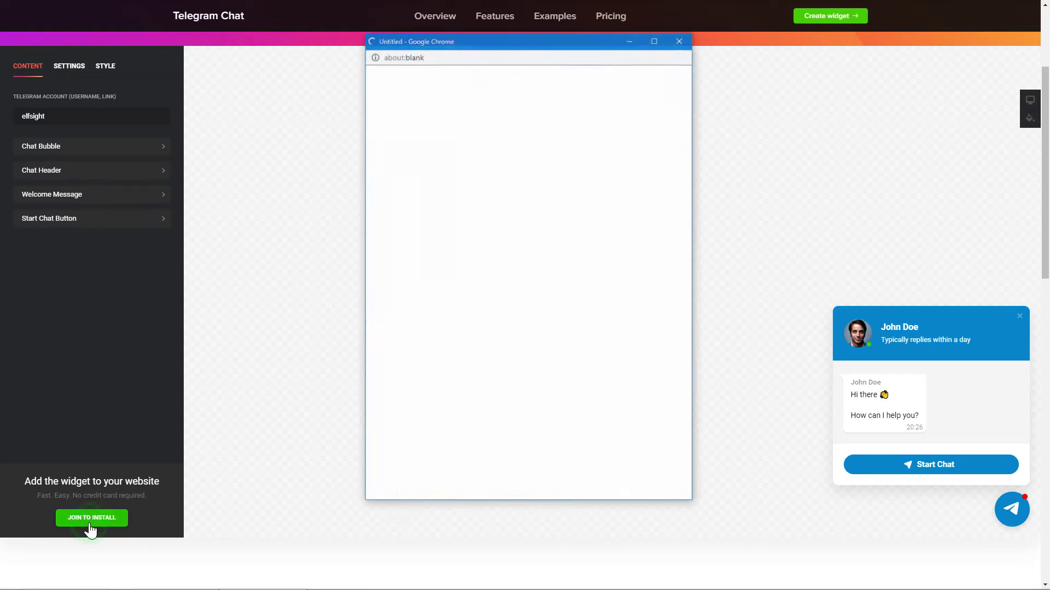
left_click(594, 209)
type("example@elfsight.")
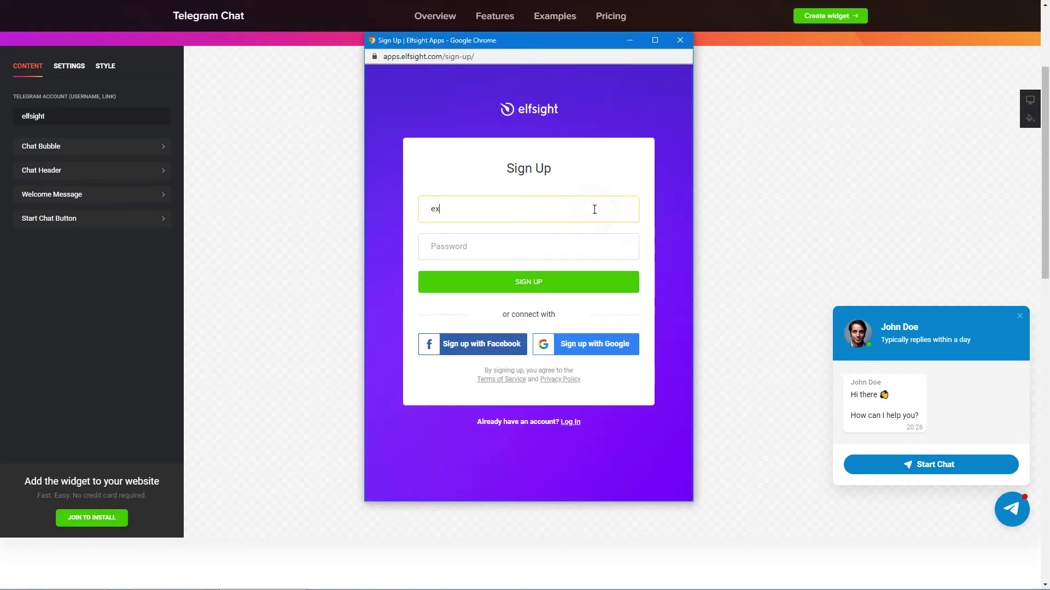
type("com")
left_click(594, 246)
left_click(528, 281)
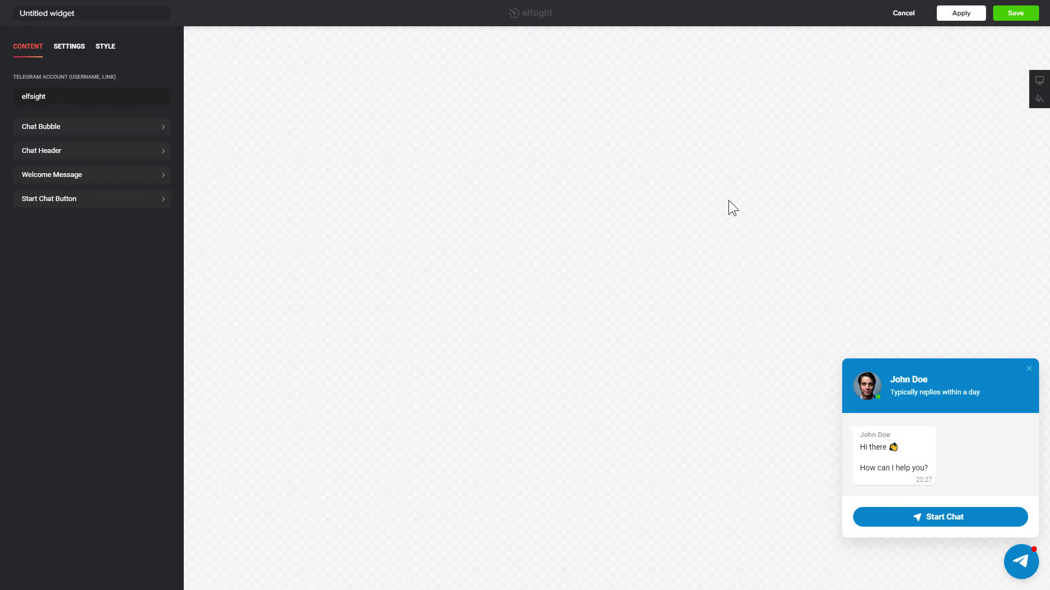
Save the Telegram Chat widget from the editor to reach the Telegram Chat plan page
left_click(1015, 12)
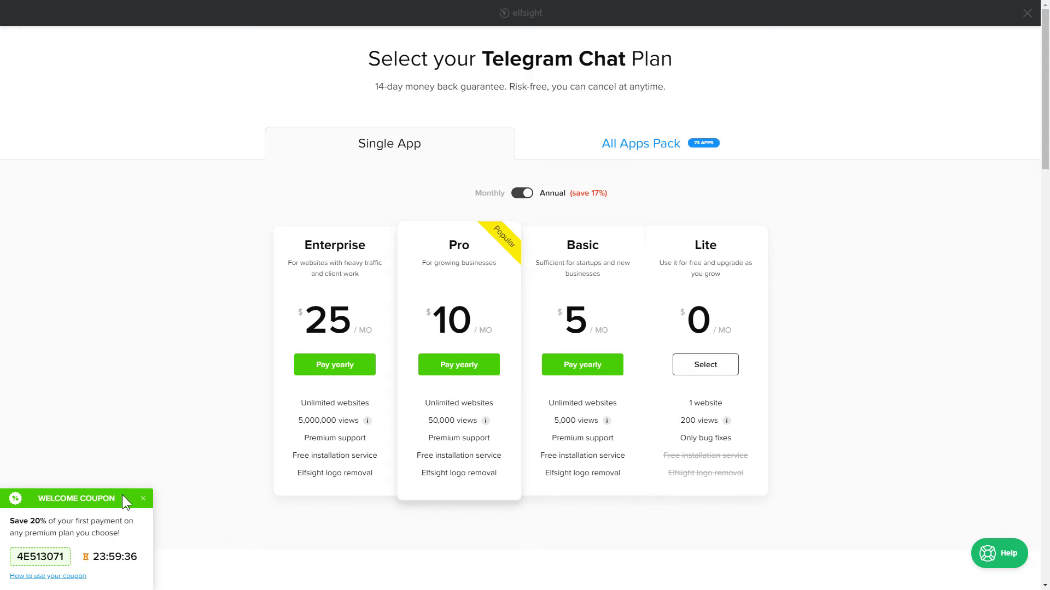
Select the free Lite plan and copy the widget's embed code from the Add the widget dialog
left_click(706, 364)
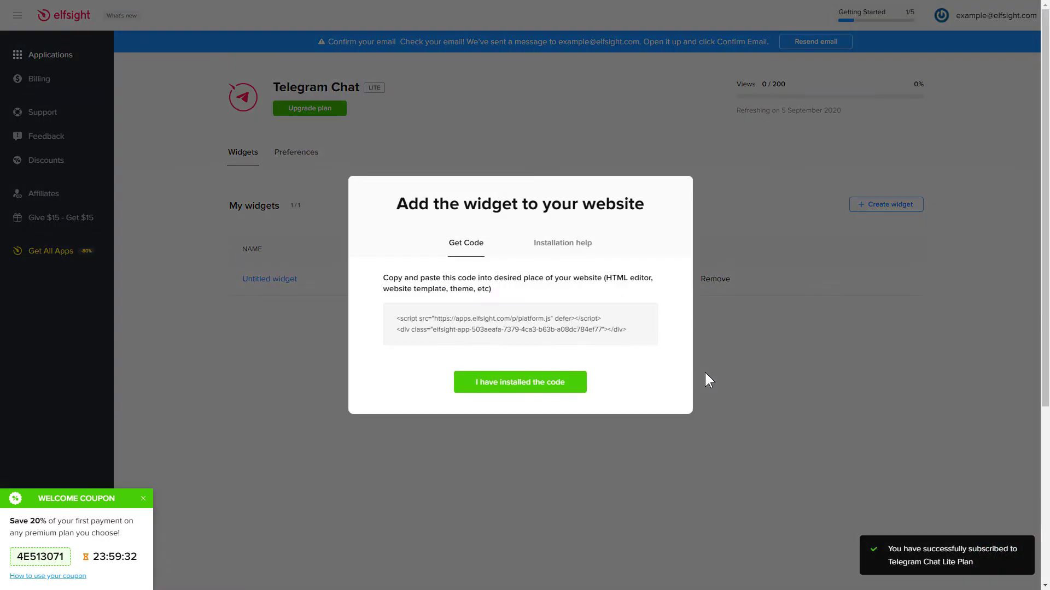
left_click(637, 343)
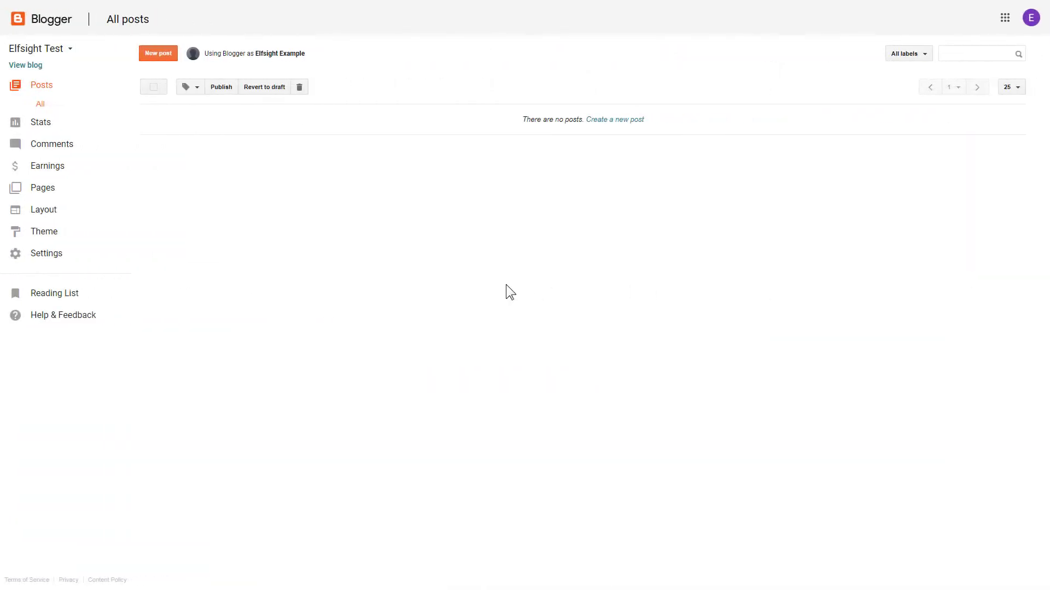
Open Edit HTML for My Theme from Blogger's Theme page
left_click(73, 231)
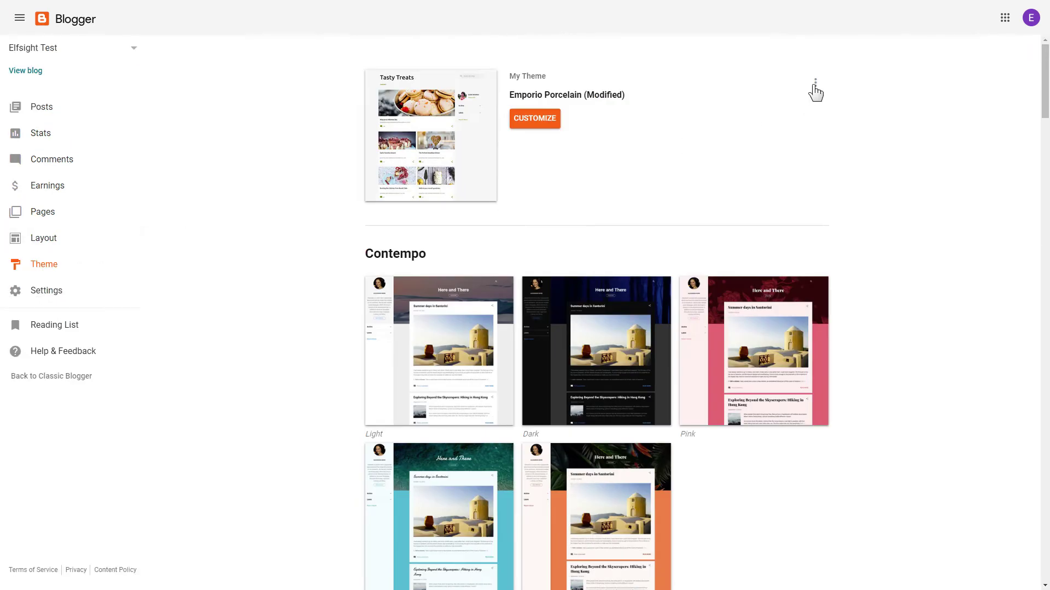
left_click(816, 83)
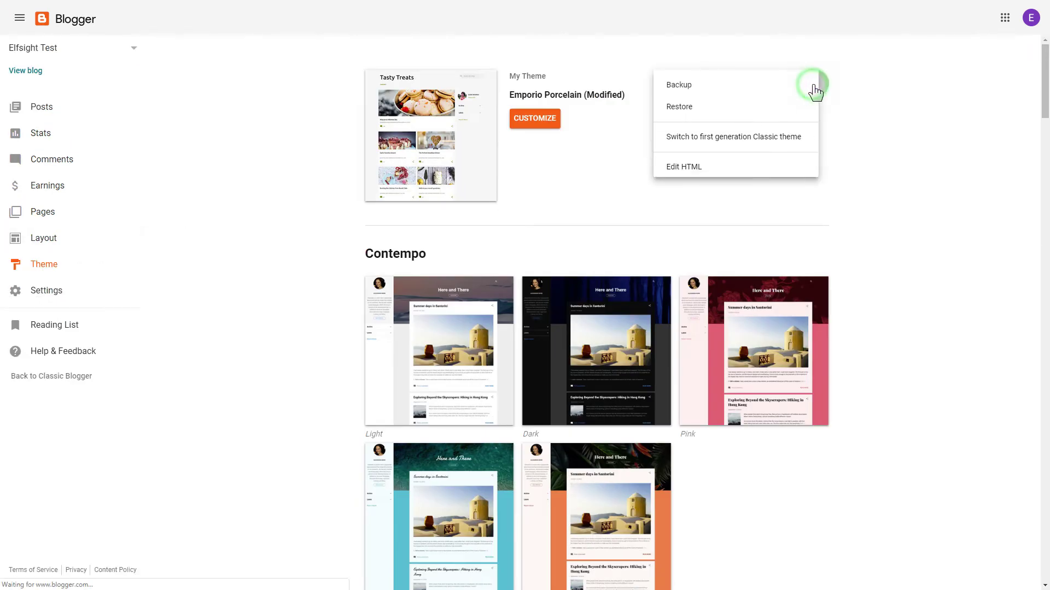
left_click(792, 172)
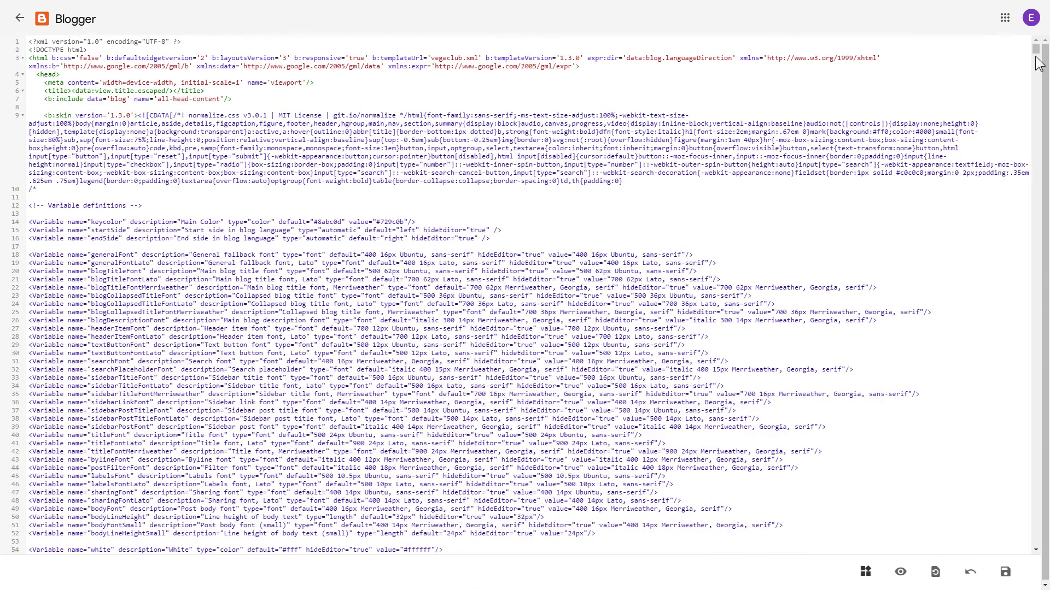
left_click_drag(1038, 51, 1038, 369)
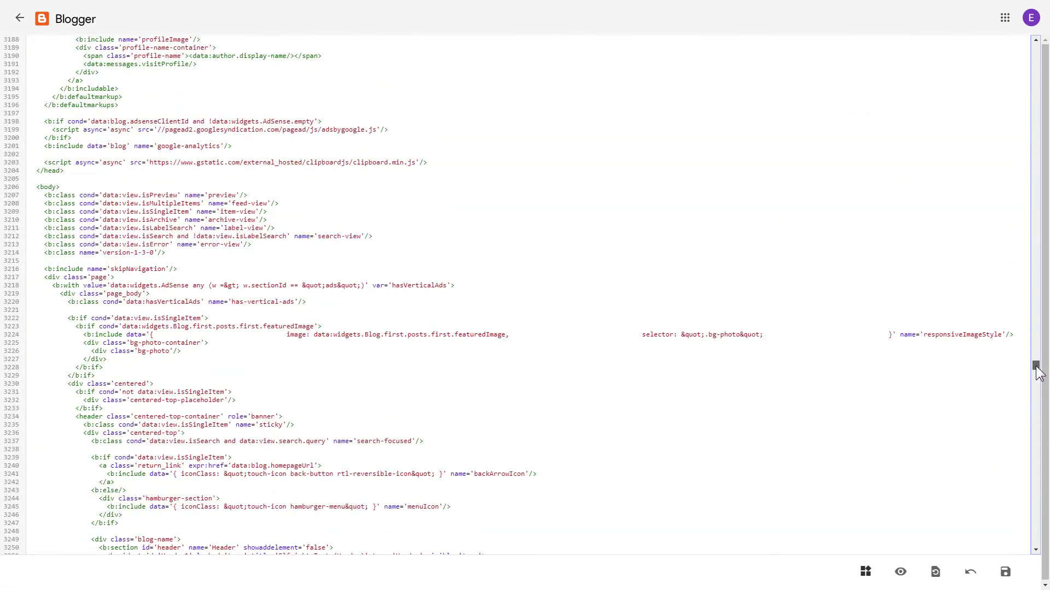
Paste the Elfsight embed code on a new line below <div class='page'> and save the theme
left_click(136, 279)
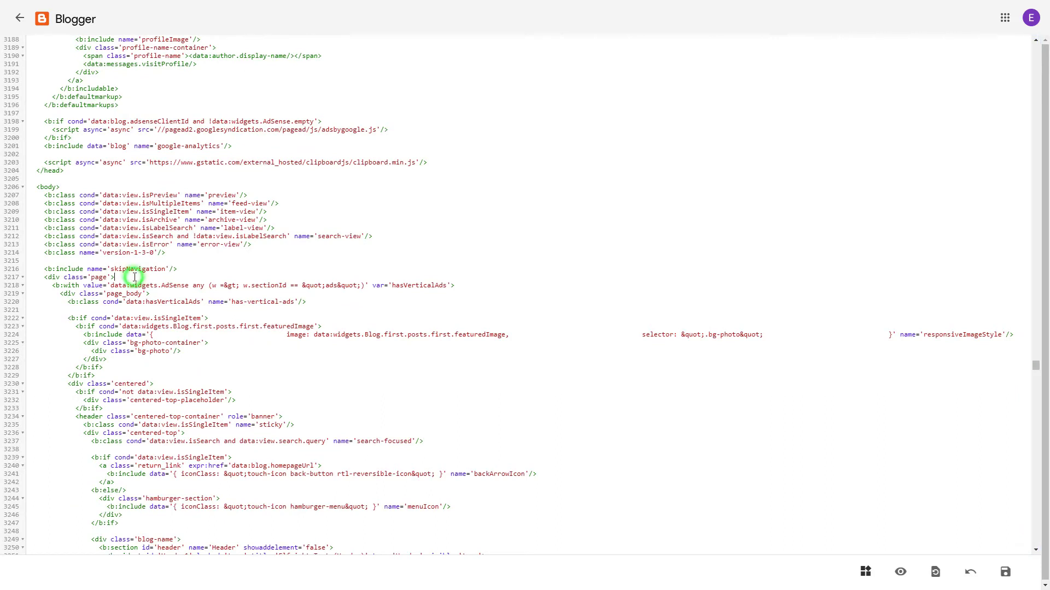
key("Return")
key("Return")
key("Return")
right_click(137, 292)
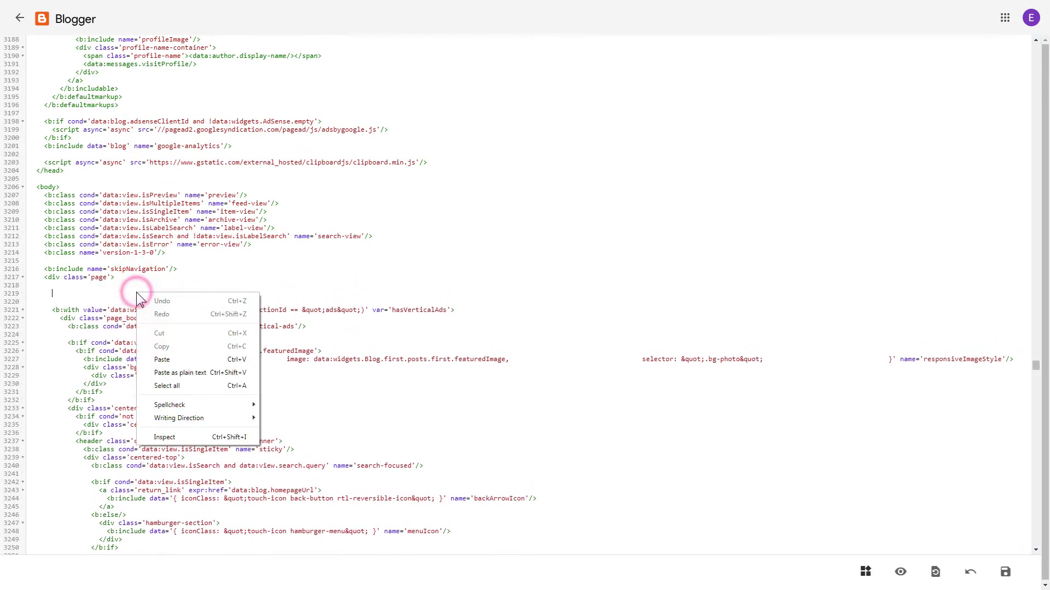
left_click(164, 359)
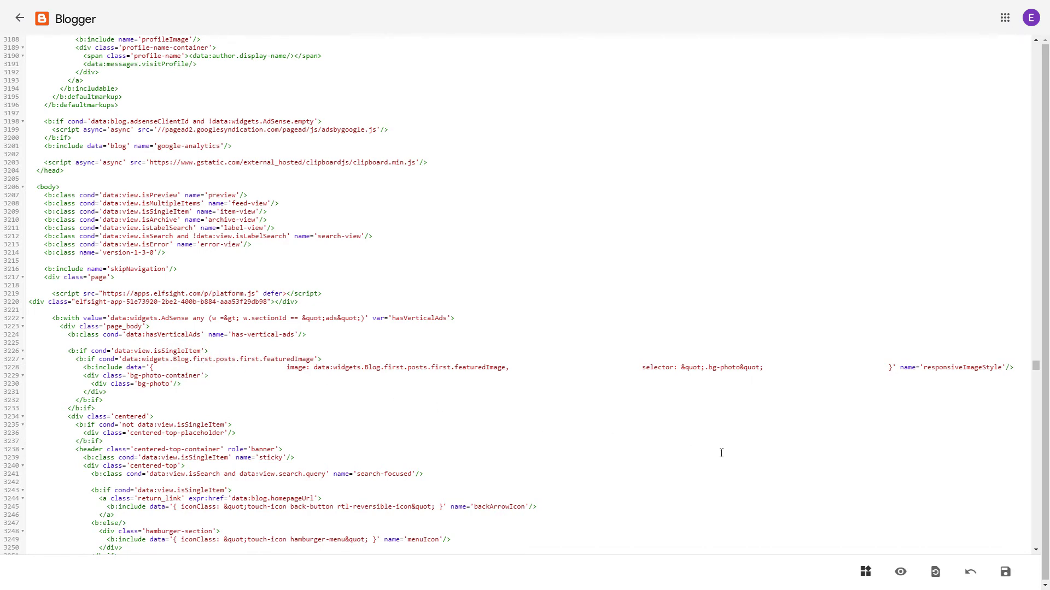
left_click(1005, 572)
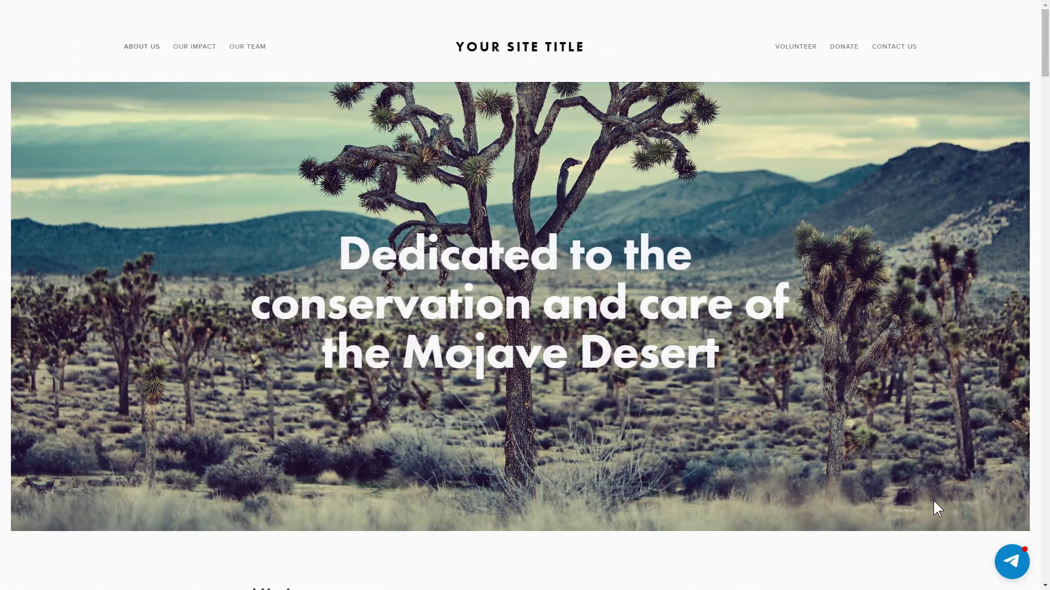
Open the live blog's bottom-right Telegram bubble to show the Start Chat window
left_click(1012, 563)
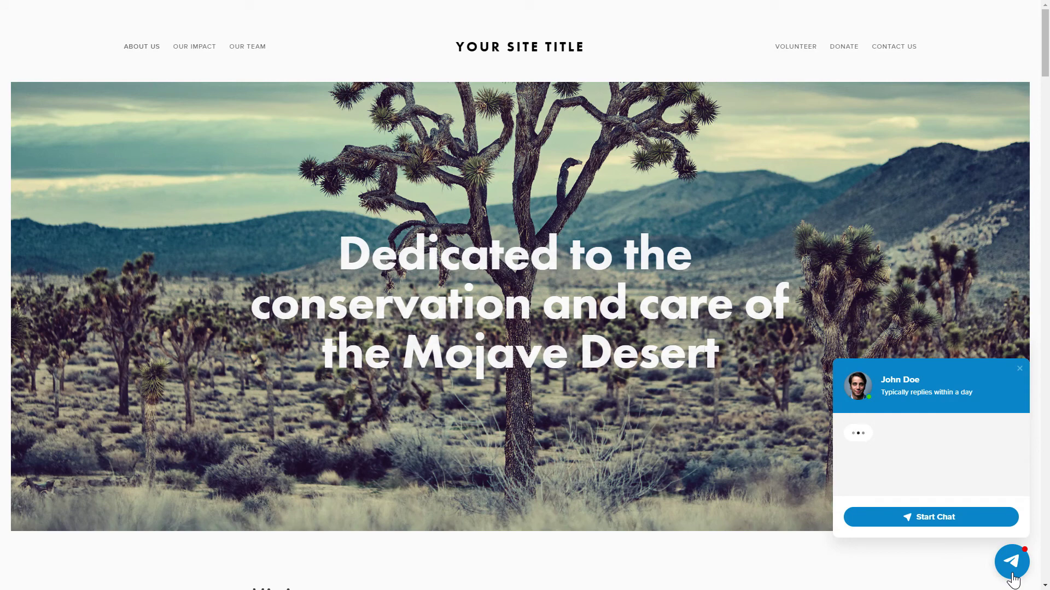